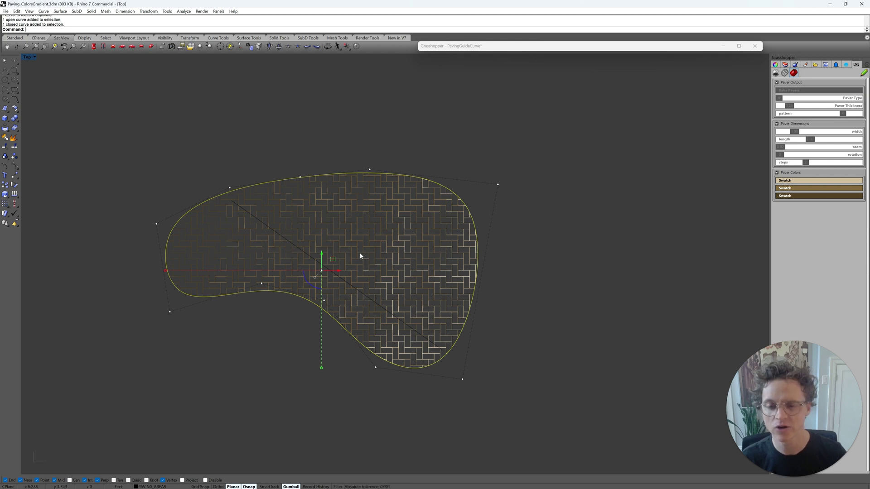
Step: Raise the Paver Type setting to show the pavers as filled color surfaces instead of outlines, and clear the guide line selection
left_click(381, 307)
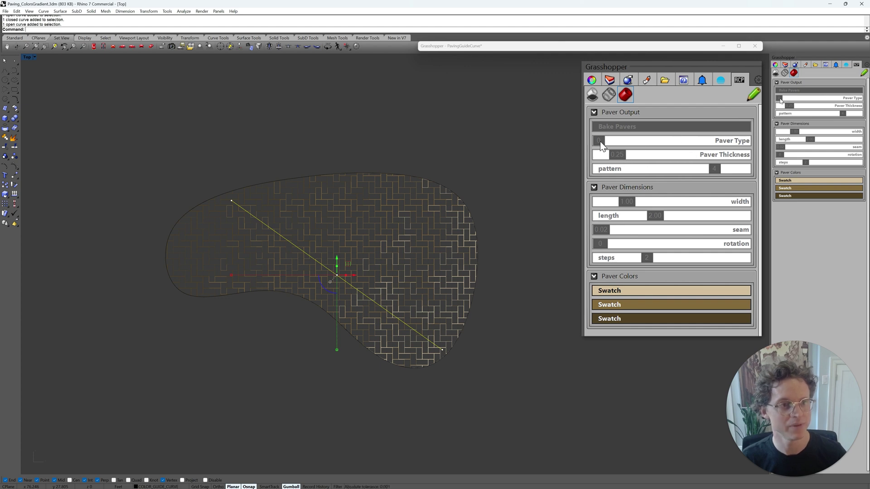
left_click_drag(780, 99, 815, 98)
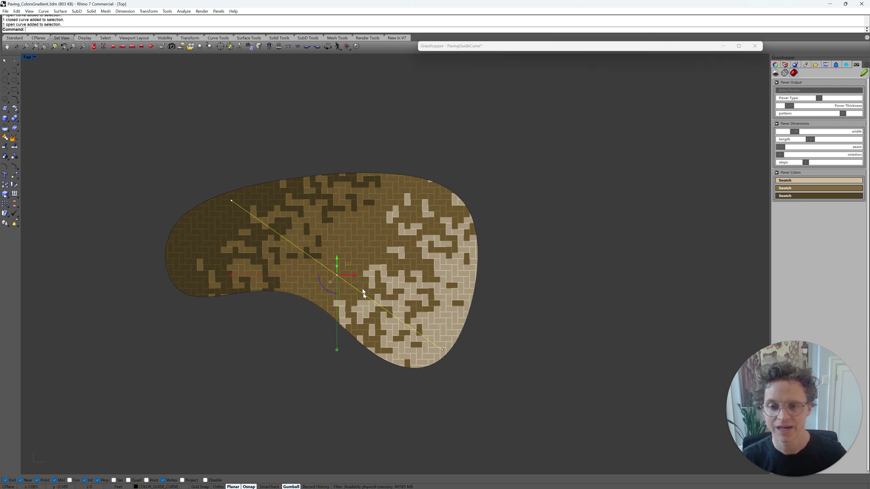
left_click(282, 208)
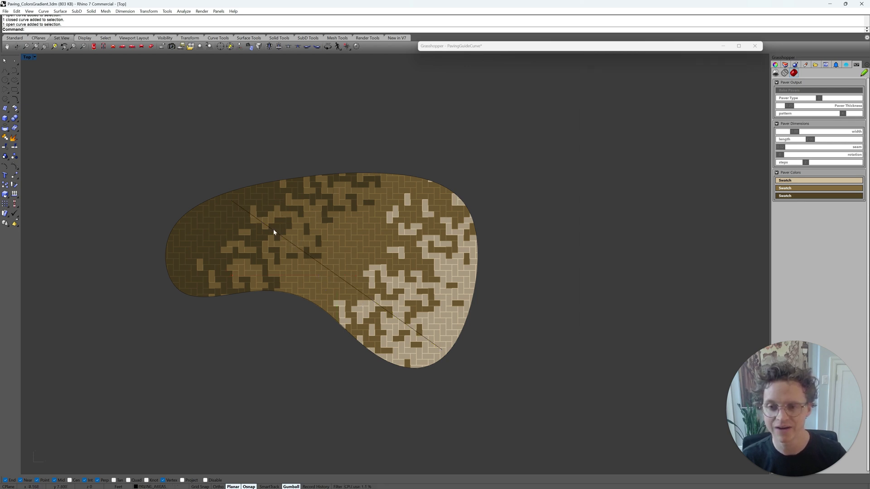
Step: Select the straight guide line crossing the paving area and highlight the COLOR_GUIDE_CURVE layer in the layer list
left_click(267, 228)
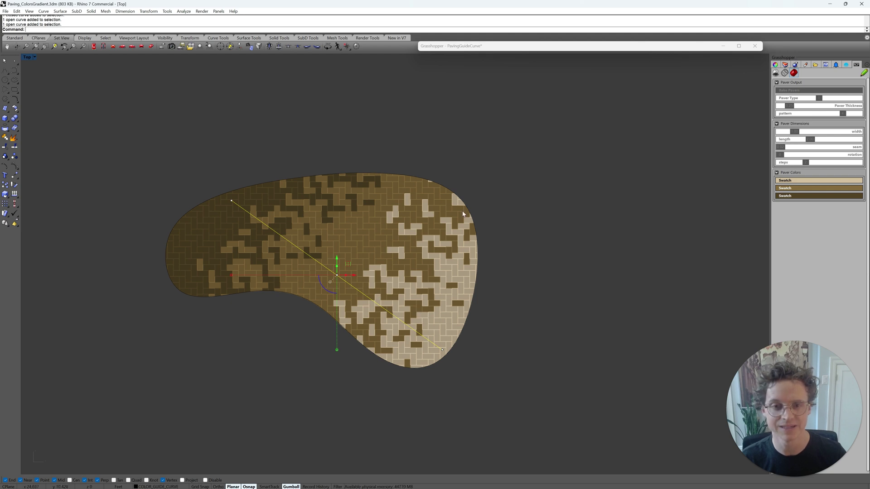
left_click(786, 66)
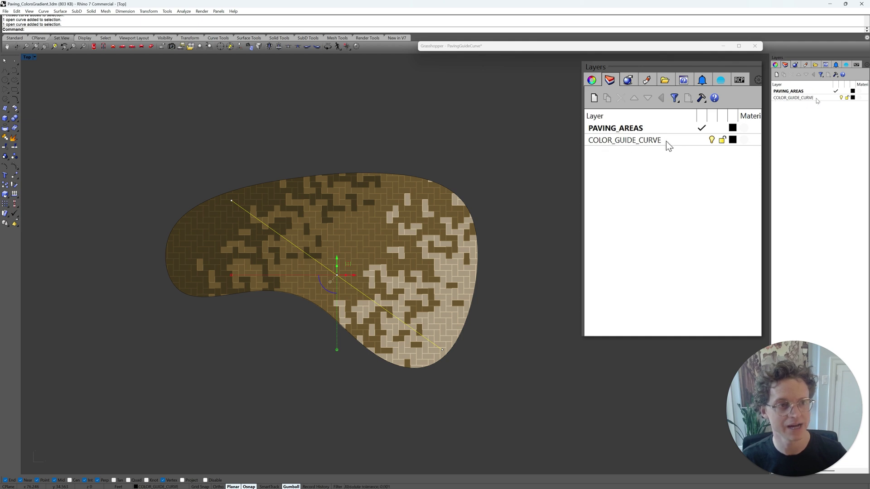
left_click(794, 98)
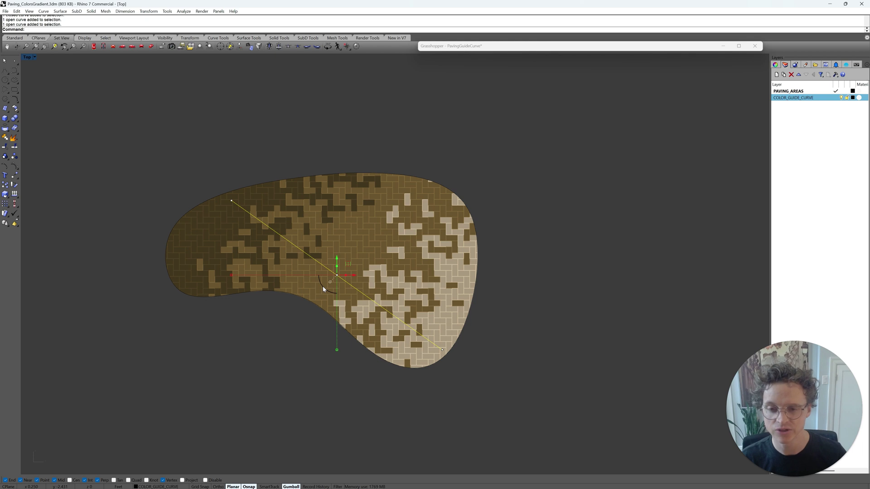
Step: Reposition the straight guide line so it slopes up to the right, sits higher in the paving area and is shorter
left_click_drag(323, 289, 341, 295)
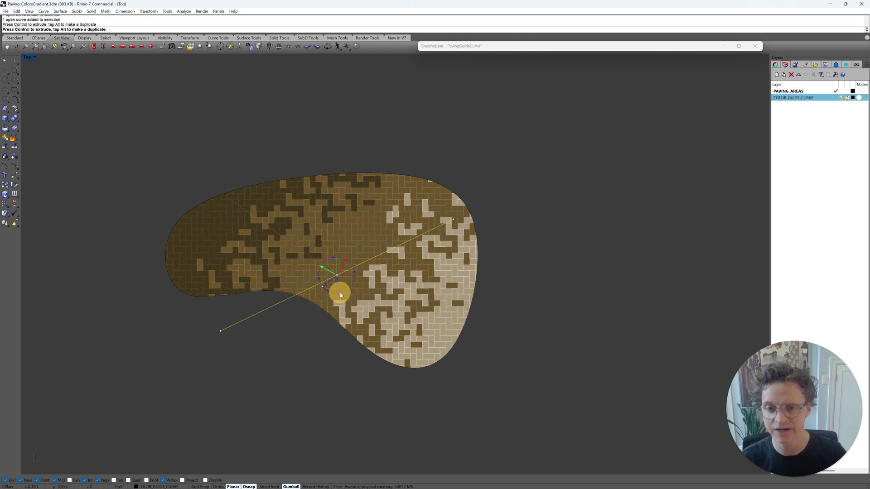
left_click(857, 65)
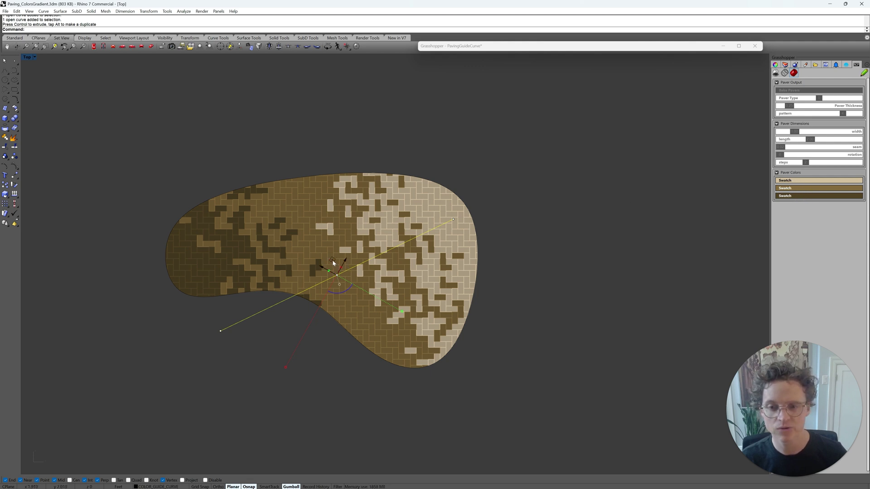
left_click_drag(332, 259, 333, 217)
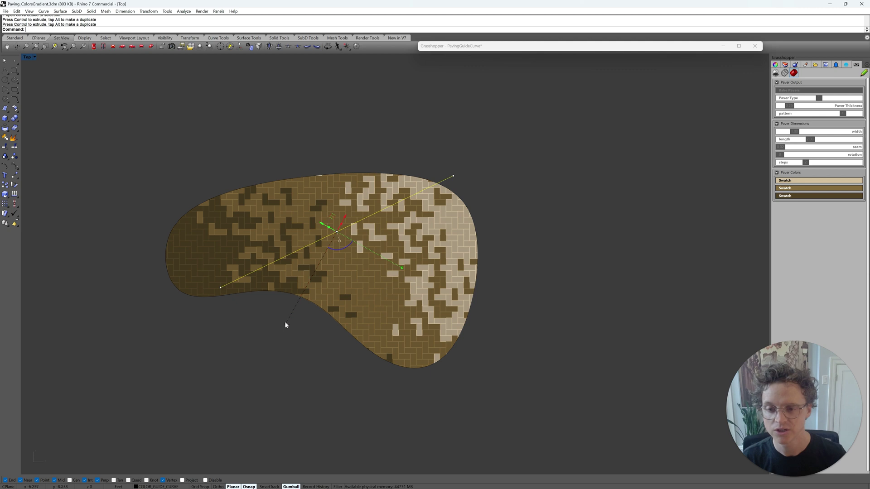
left_click_drag(286, 323, 297, 272)
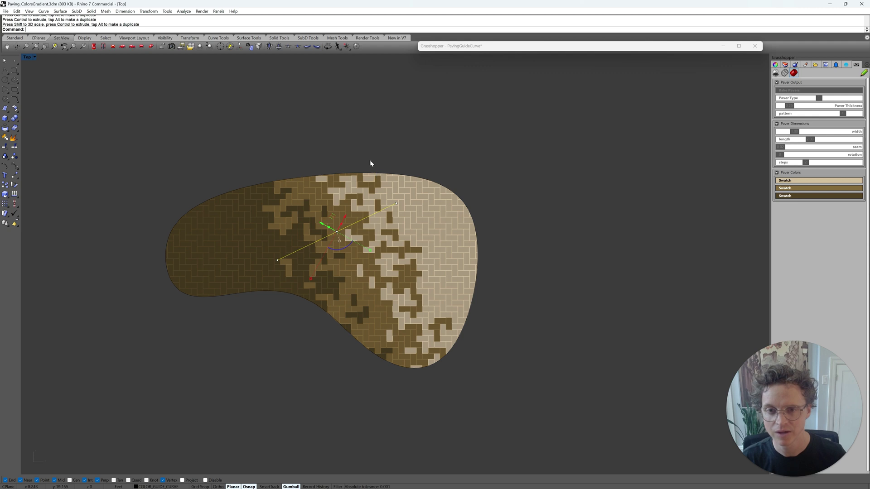
Step: Darken all three paver color swatches: the darkest to near-black brown, the middle to hue 38, saturation 56, value 43, the lightest to deeper tan
left_click(396, 204)
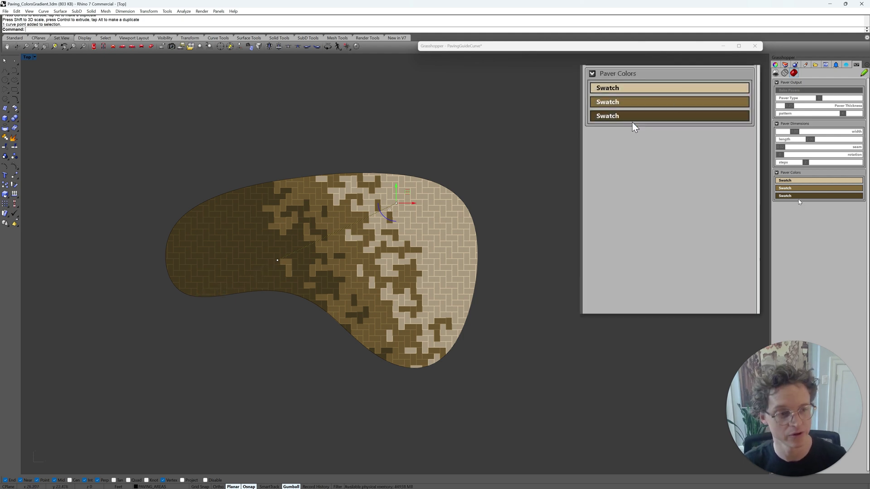
left_click(631, 116)
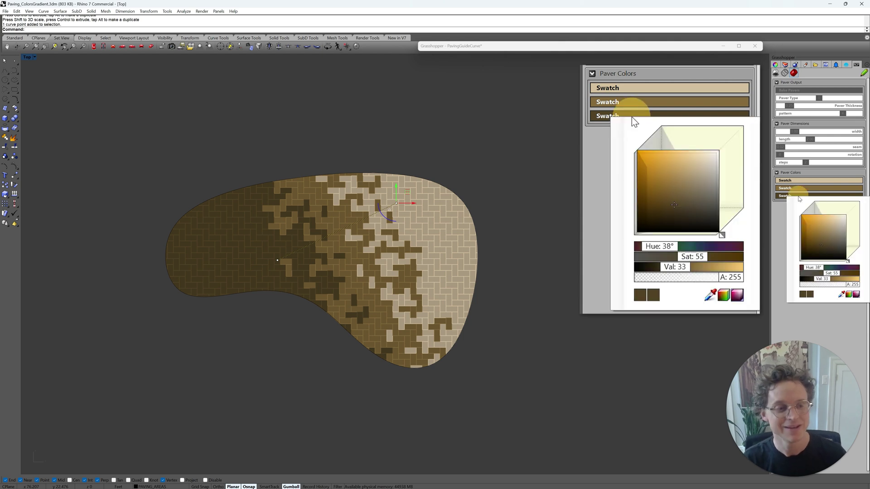
left_click(656, 218)
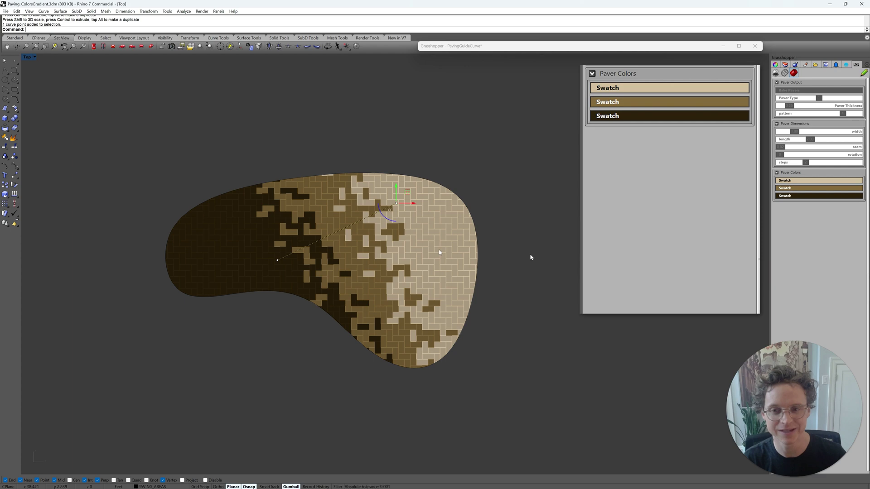
left_click(637, 103)
left_click(675, 185)
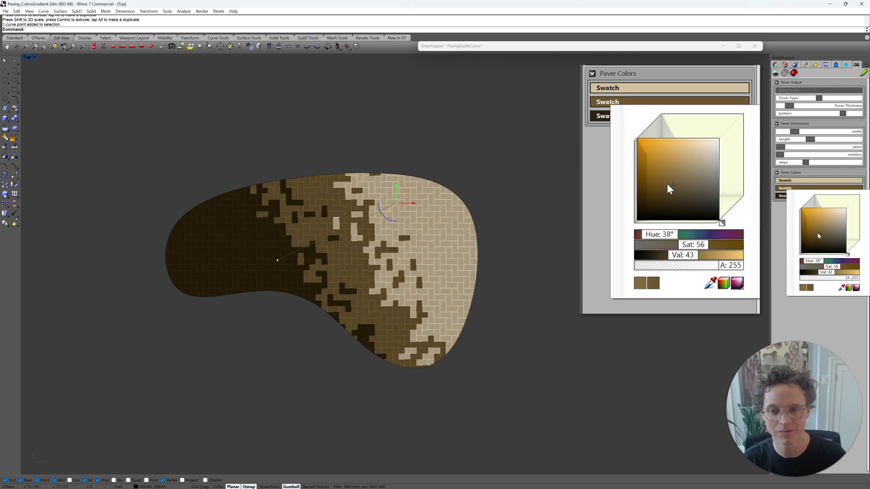
left_click(646, 88)
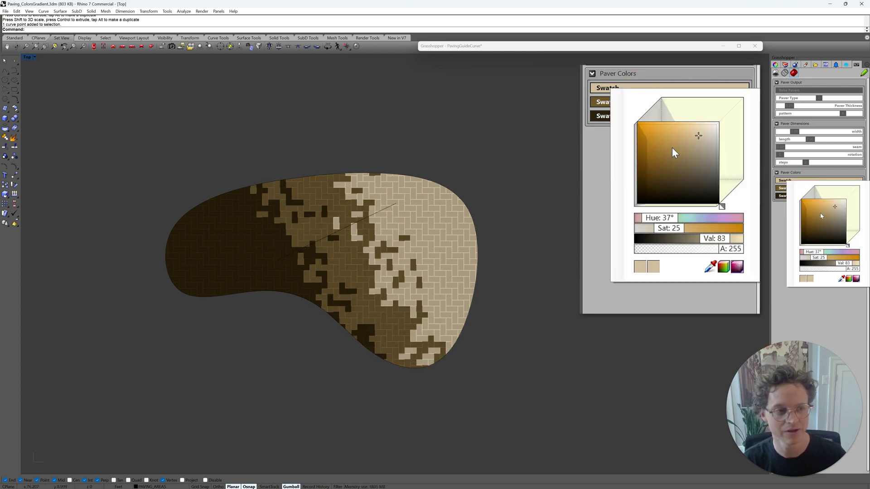
left_click(695, 140)
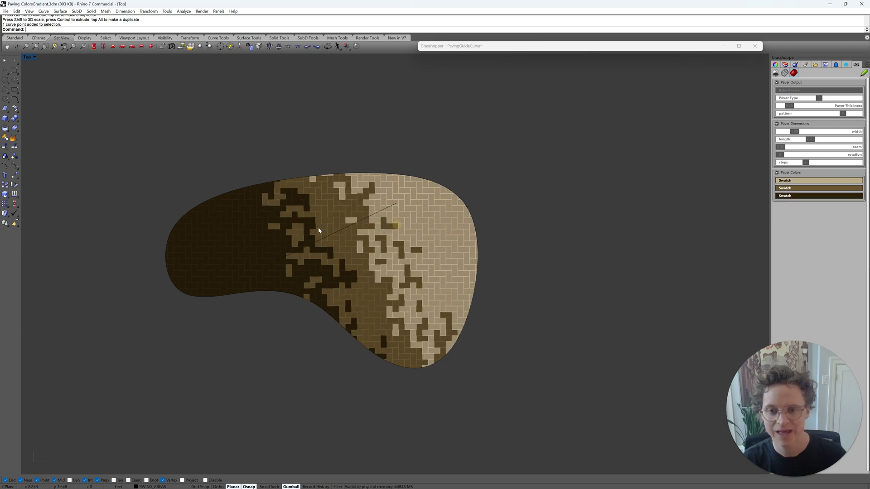
Step: Lengthen the straight guide line to span the paving area and turn it to slope down to the right
left_click(317, 240)
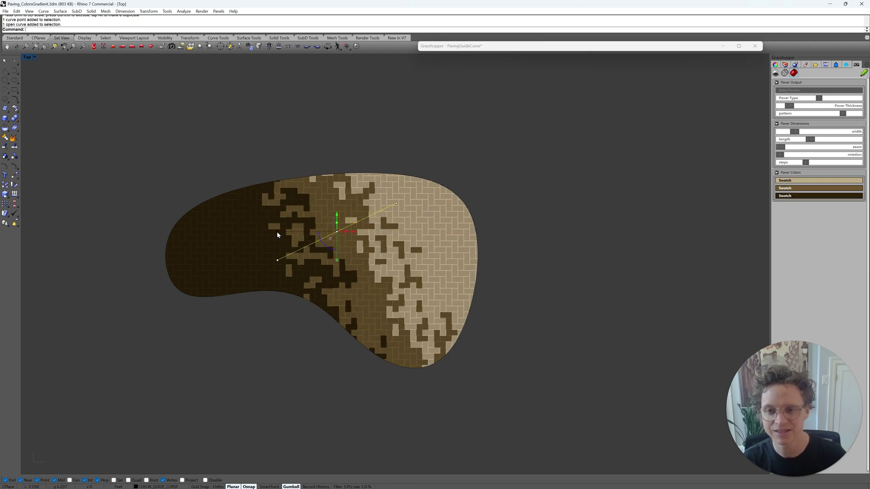
left_click_drag(277, 231, 202, 248)
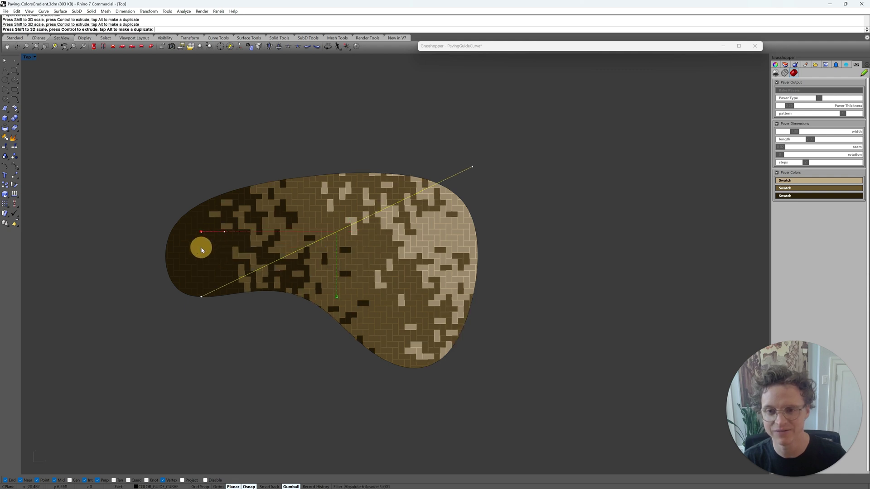
left_click_drag(334, 229, 343, 253)
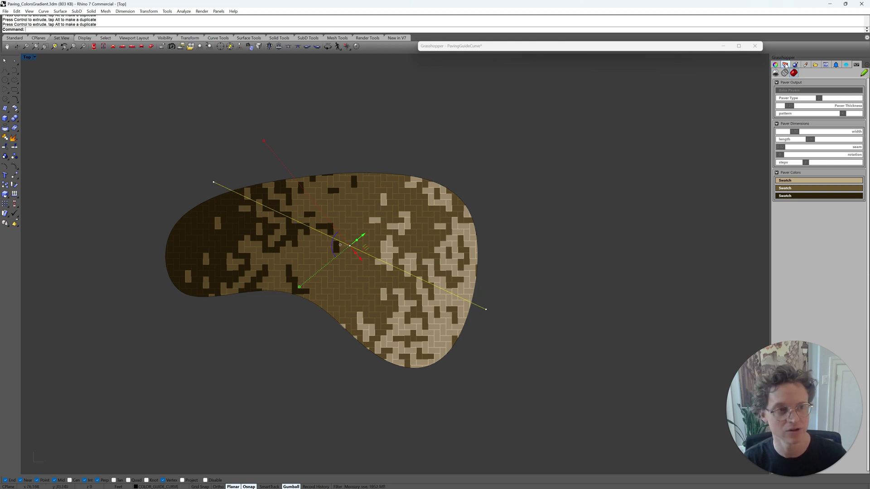
Step: Make COLOR_GUIDE_CURVE the current layer and delete the straight guide line
left_click(785, 65)
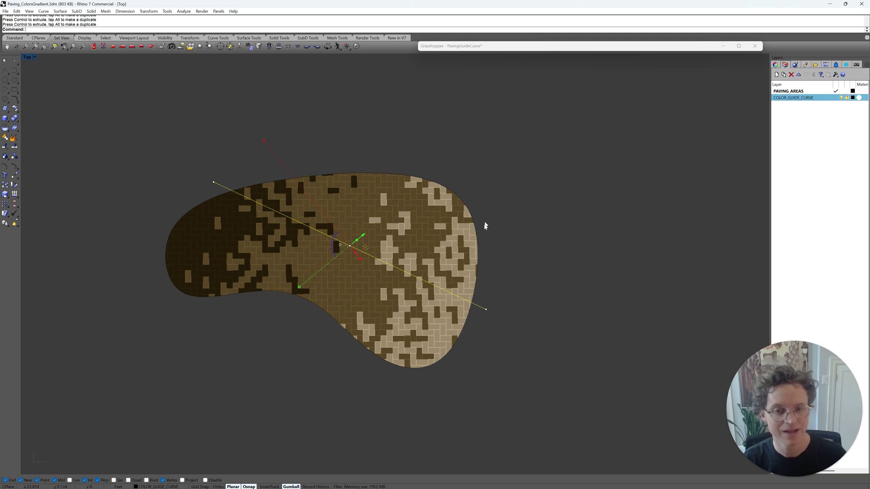
right_click_drag(428, 215, 424, 216)
key("Delete")
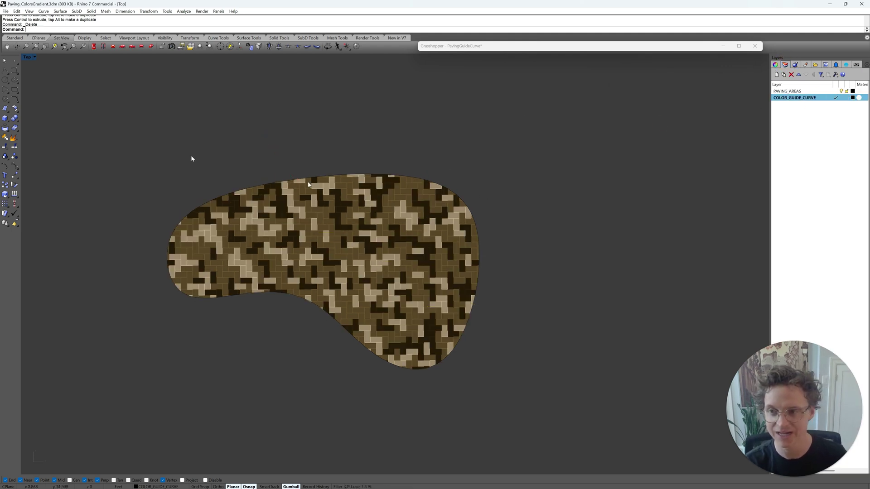
Step: Draw a degree 3 curve with five control points, arching over the paving area from its lower right side to its lower left
left_click(6, 71)
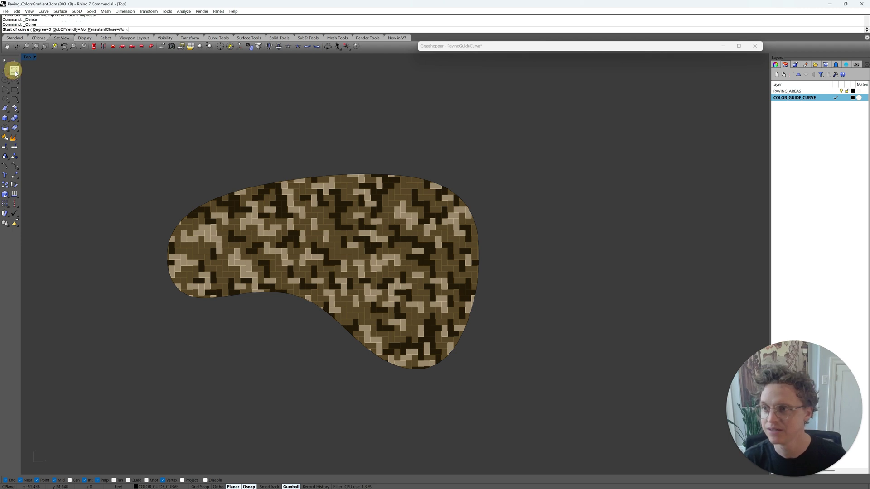
left_click(493, 324)
left_click(387, 196)
left_click(257, 205)
left_click(180, 250)
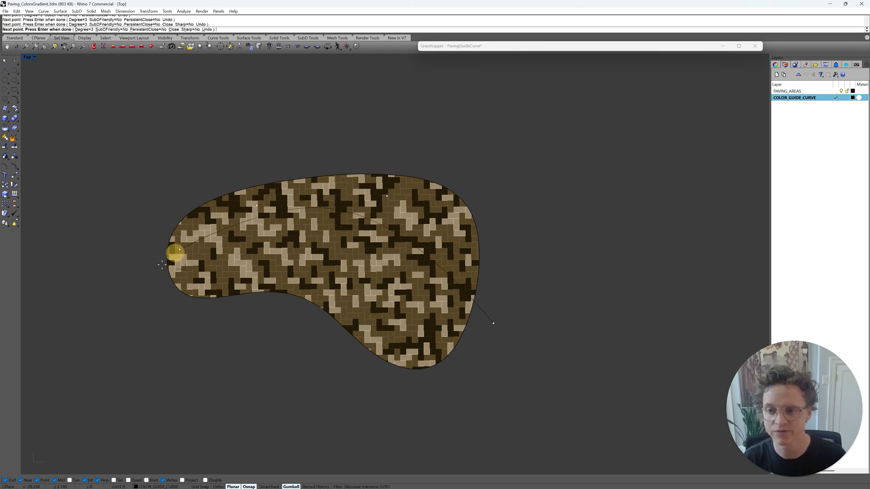
left_click(145, 306)
key("Return")
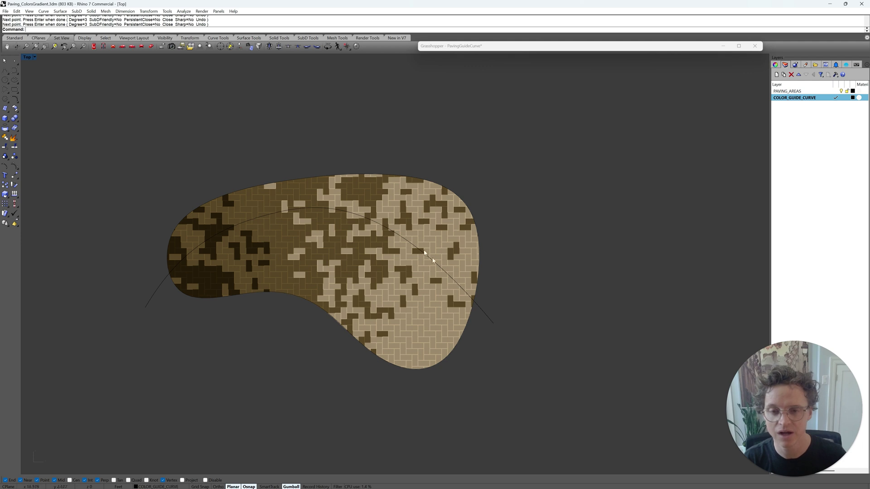
Step: Scale the arched guide curve down to fit inside the paving area and move it upward
left_click(299, 209)
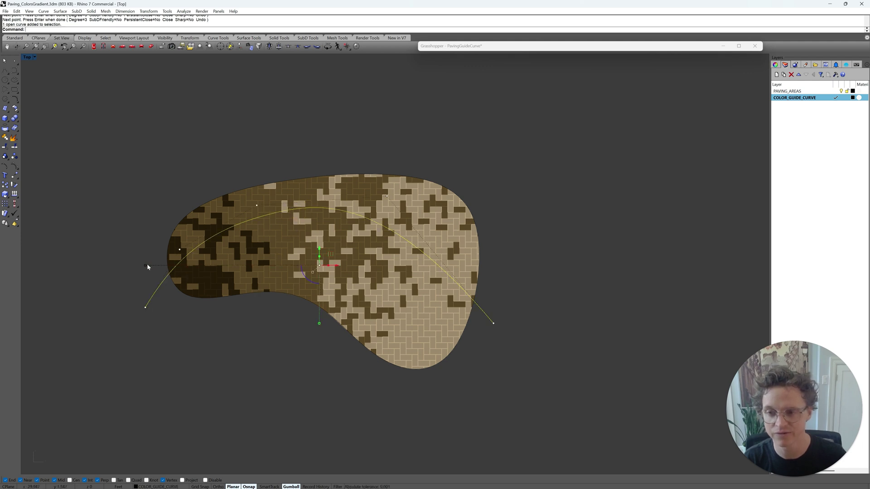
left_click_drag(146, 265, 225, 266)
left_click_drag(333, 256, 340, 216)
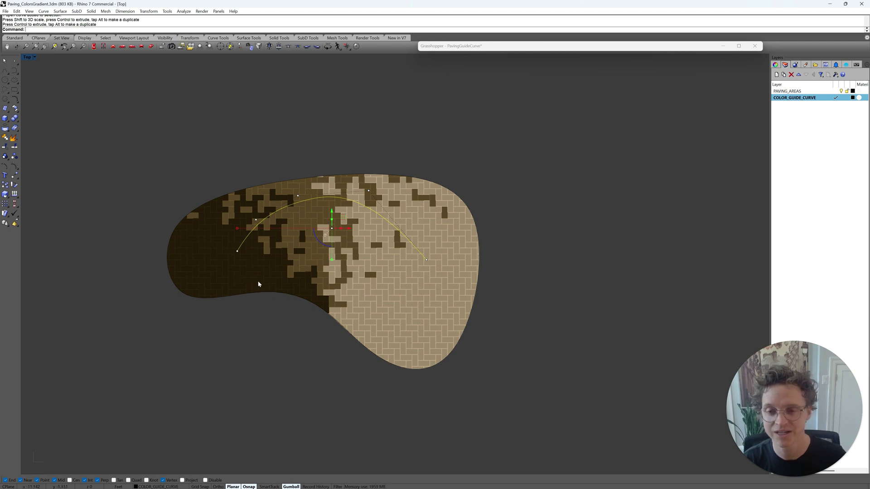
Step: Move the guide curve's middle and left control points to form a wave reaching further left, and deselect the curve
left_click(298, 196)
left_click_drag(299, 195, 322, 250)
left_click(237, 251)
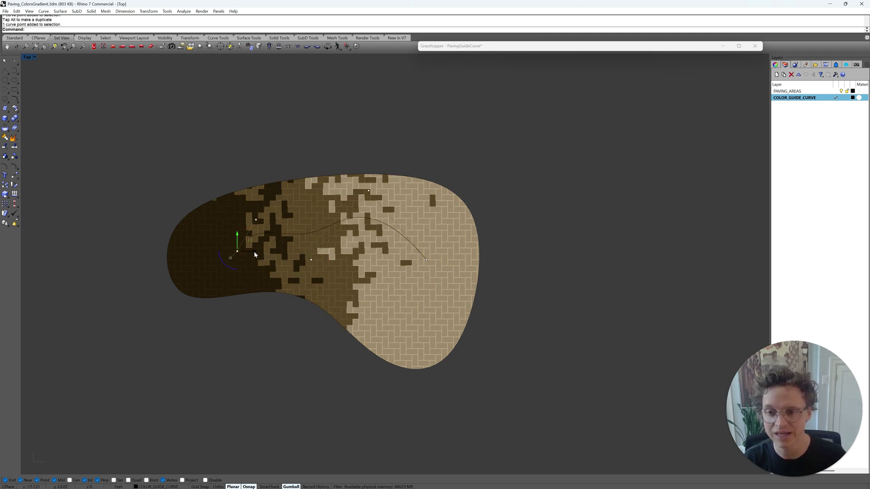
left_click_drag(253, 251, 210, 253)
left_click(256, 222)
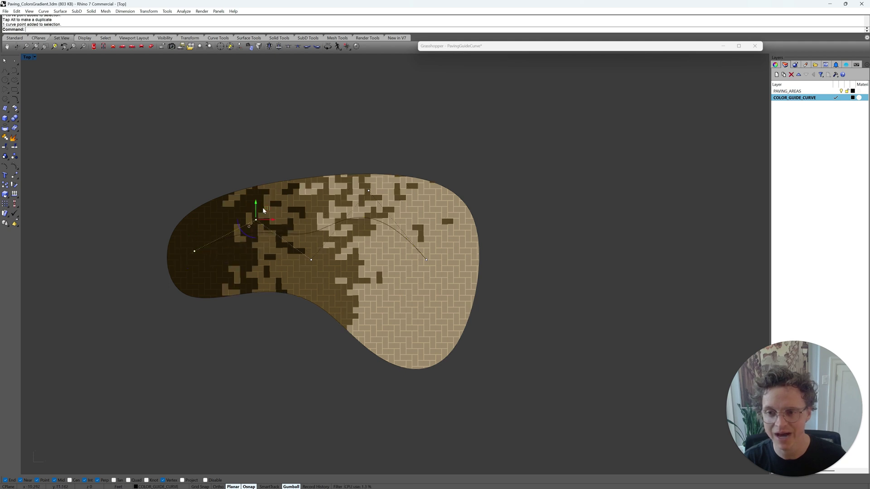
left_click_drag(256, 223, 254, 277)
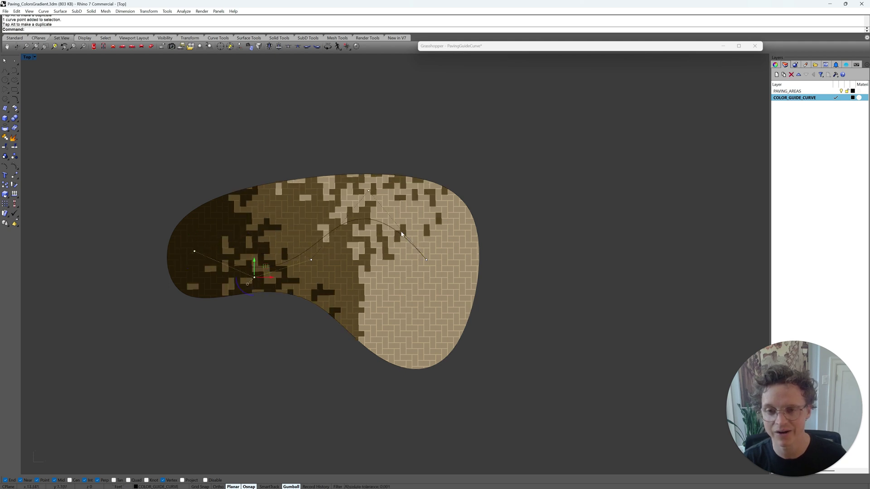
left_click(313, 247)
left_click(546, 223)
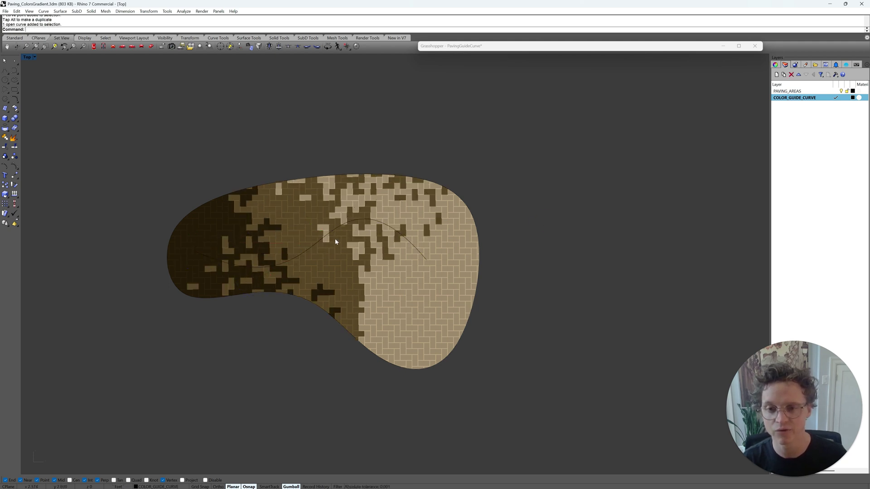
Step: Bring up the PavingGuideCurve Grasshopper definition beside the paving area and adjust the pattern slider feeding the pattern component
double_click(593, 47)
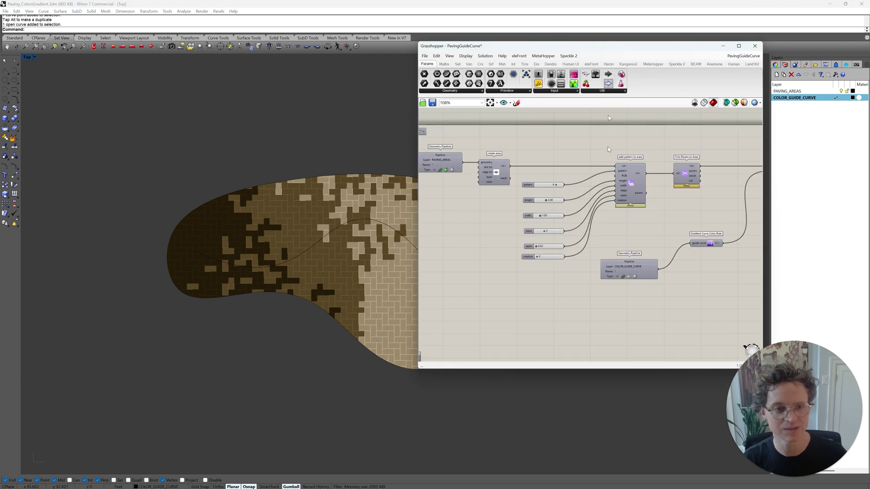
right_click_drag(355, 177, 271, 171)
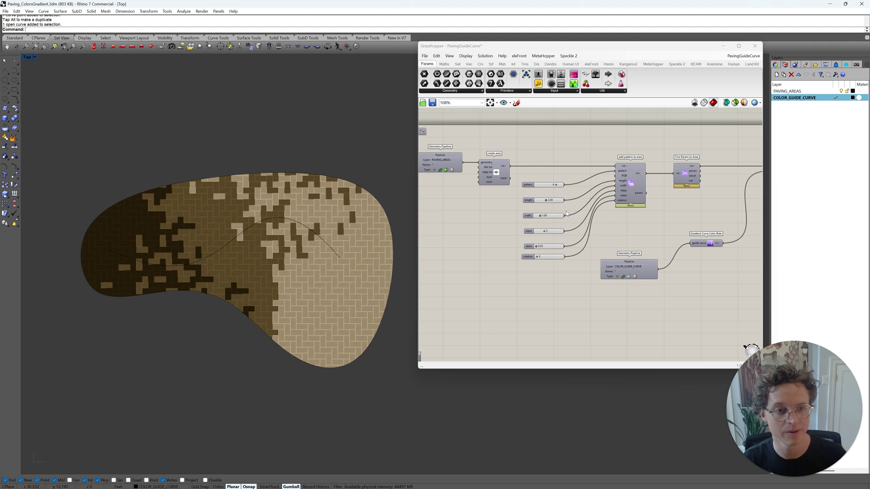
right_click_drag(519, 202, 555, 214)
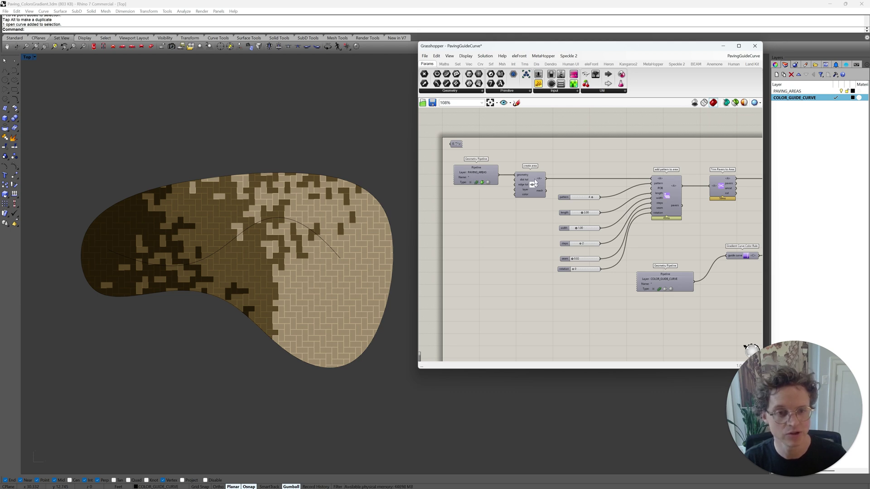
right_click_drag(657, 186, 604, 185)
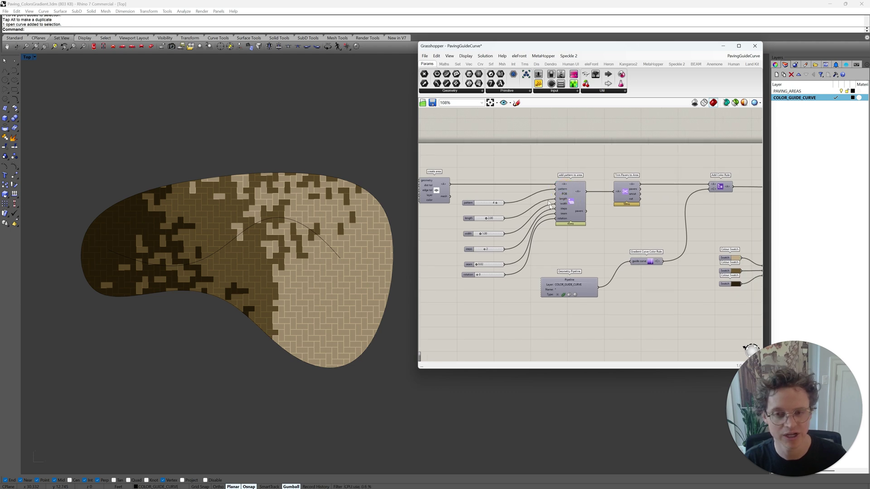
mouse_move(496, 203)
left_mouse_down()
mouse_move(484, 205)
mouse_move(498, 204)
left_mouse_up()
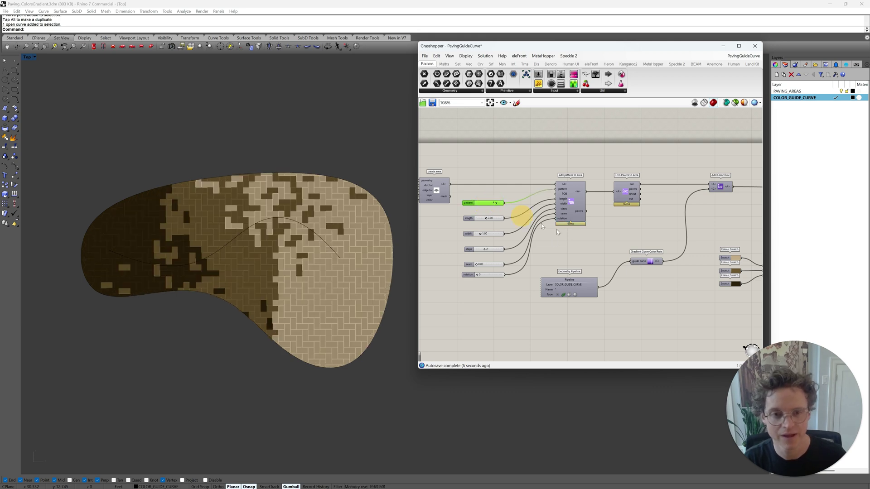
Step: Move the Gradient Curve Color Rule and Geometry Pipeline components up closer to Add Color Rule, and locate the rule in the component library
right_click_drag(643, 222, 568, 228)
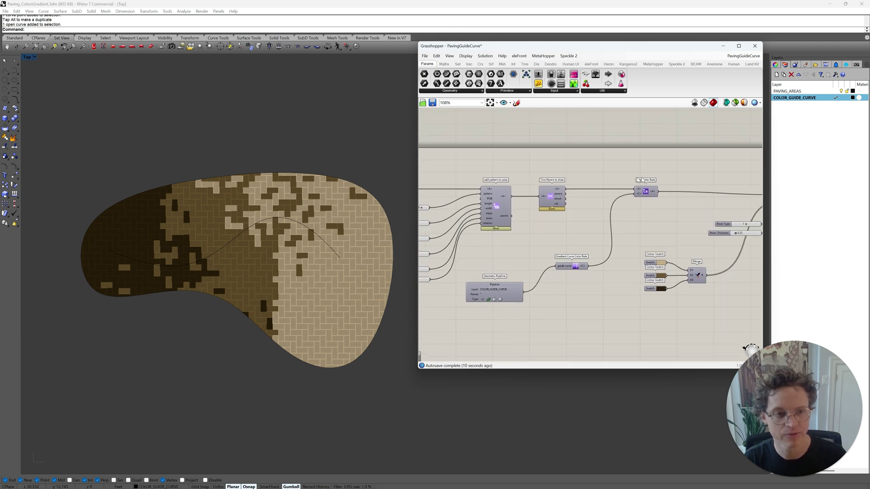
right_click_drag(653, 202, 637, 199)
left_click(588, 252)
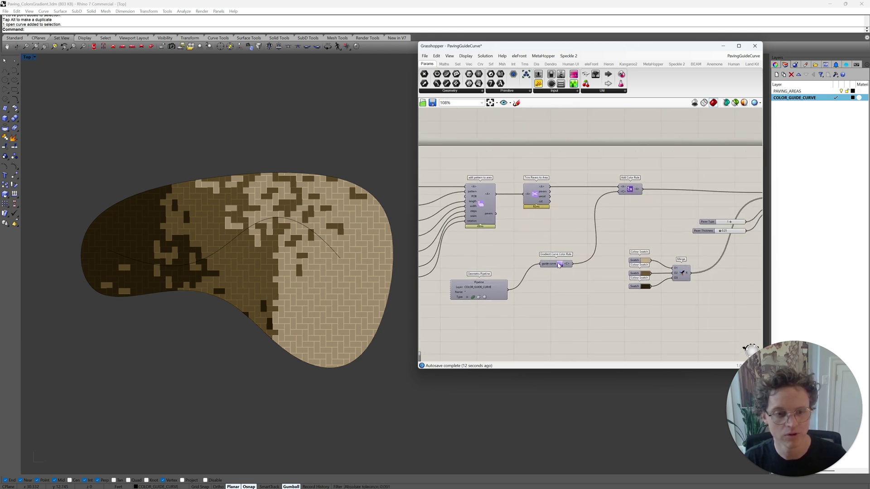
left_click_drag(559, 265, 579, 249)
left_click_drag(497, 288, 526, 254)
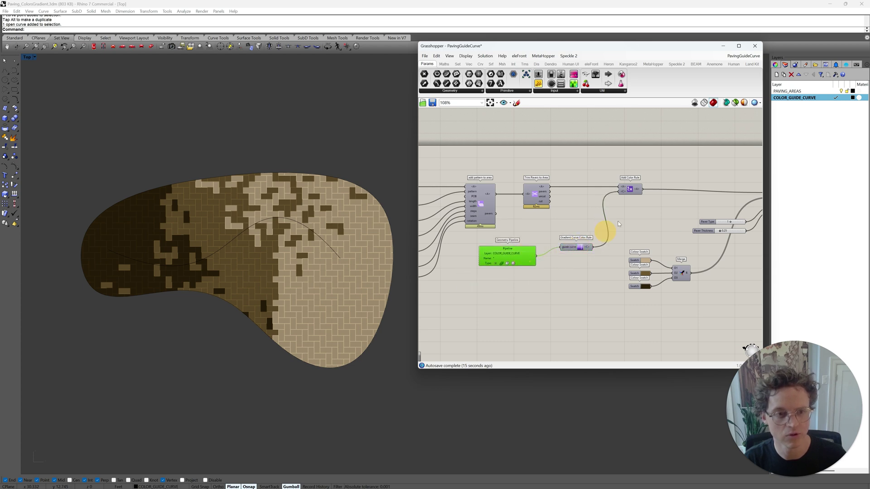
left_click(582, 248, "ctrl+alt")
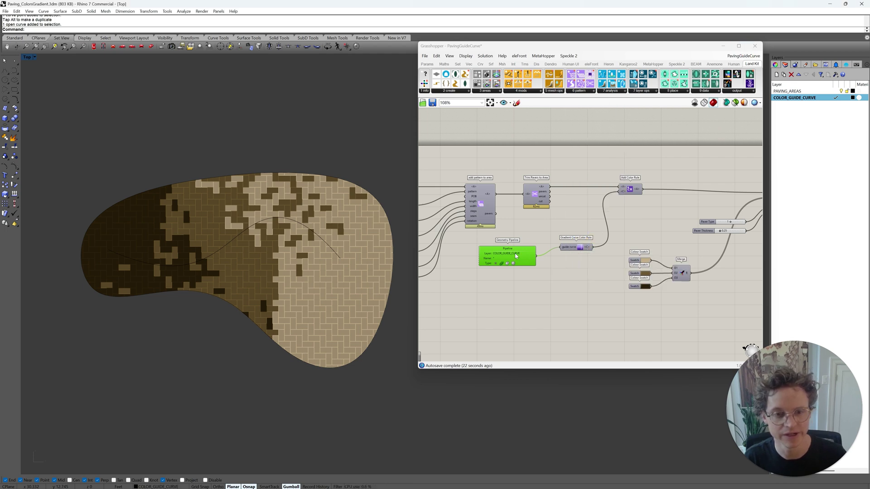
left_click_drag(515, 256, 511, 255)
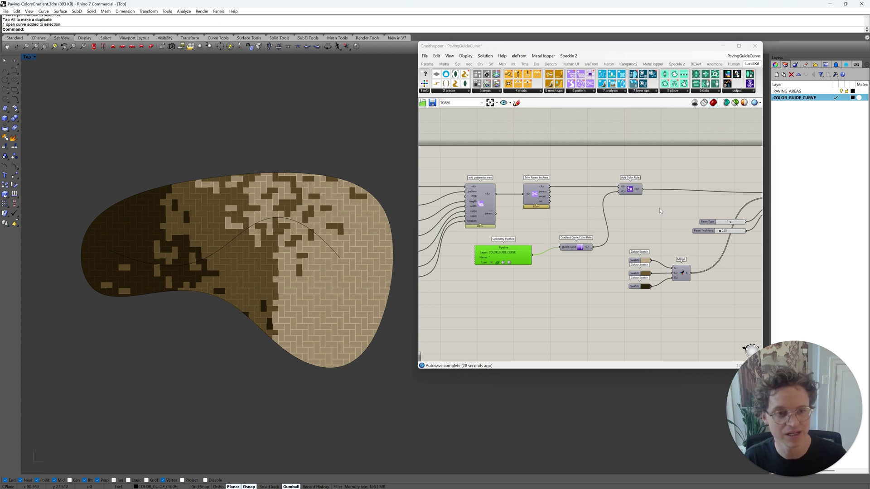
Step: Duplicate the light tan colour swatch above the others and set the copy to an off-white with hue 37°, saturation 8 and value 92
mouse_move(660, 210)
right_mouse_down()
mouse_move(625, 200)
mouse_move(540, 200)
right_mouse_up()
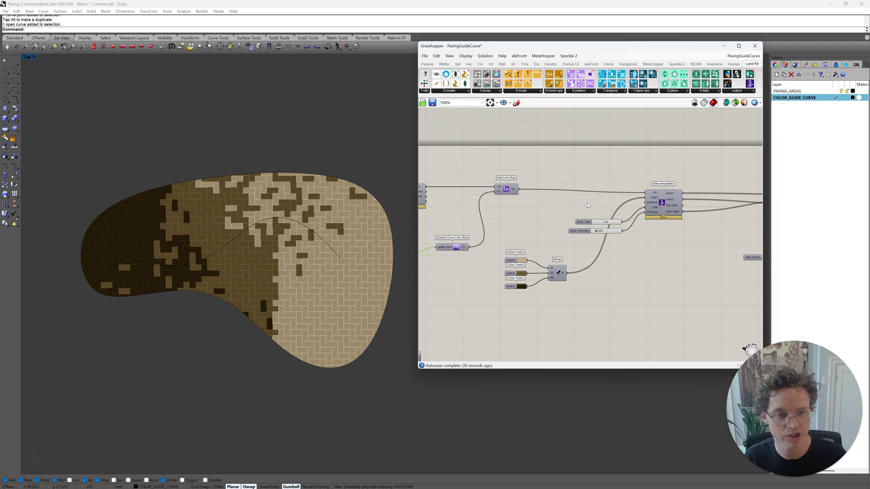
mouse_move(656, 199)
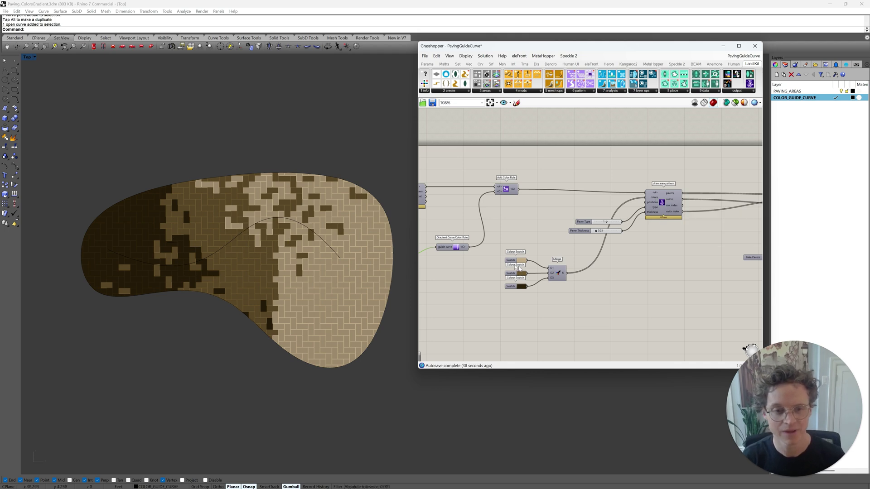
left_click_drag(512, 261, 512, 241)
left_click(521, 243)
left_click(568, 265)
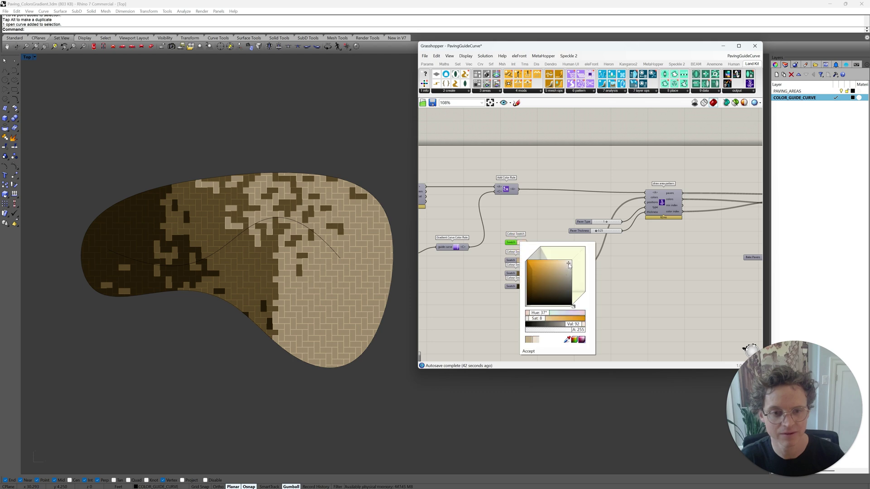
left_click(532, 352)
Step: Add a new first input to the Merge component and connect the off-white colour swatch to it
scroll(555, 271, "up", 6)
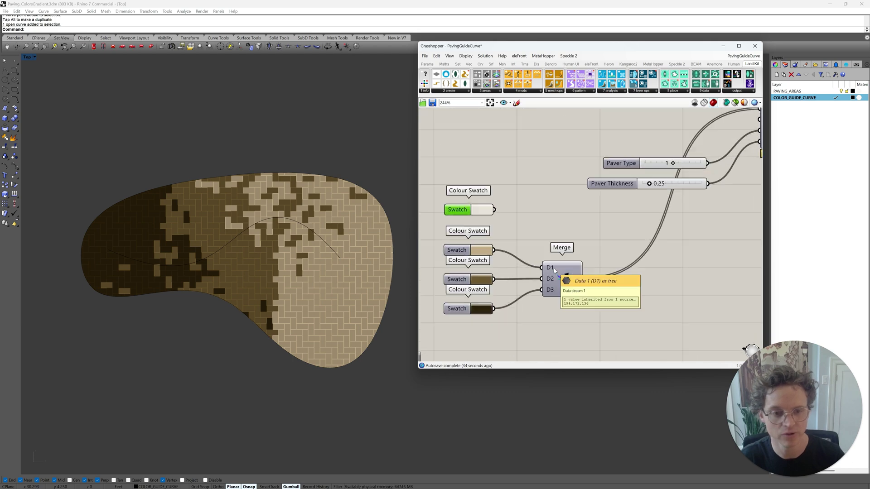
left_click(558, 259)
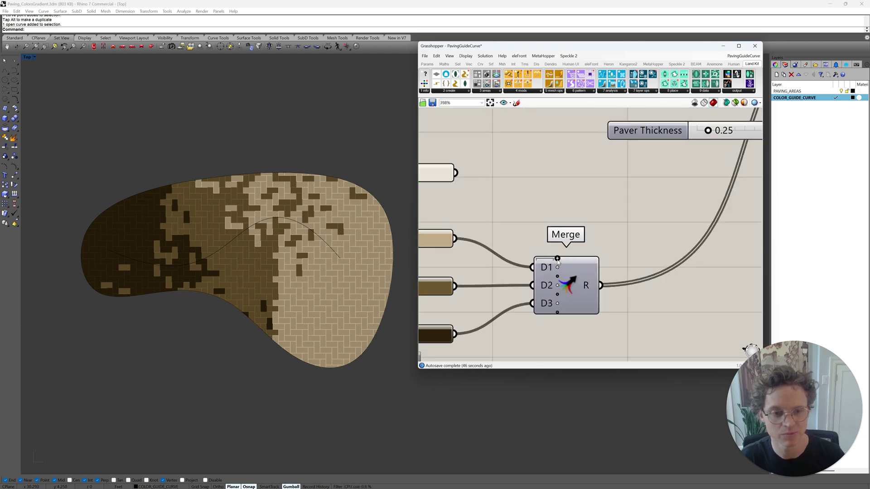
scroll(557, 260, "down", 2)
left_click_drag(491, 203, 537, 258)
scroll(251, 256, "down", 3)
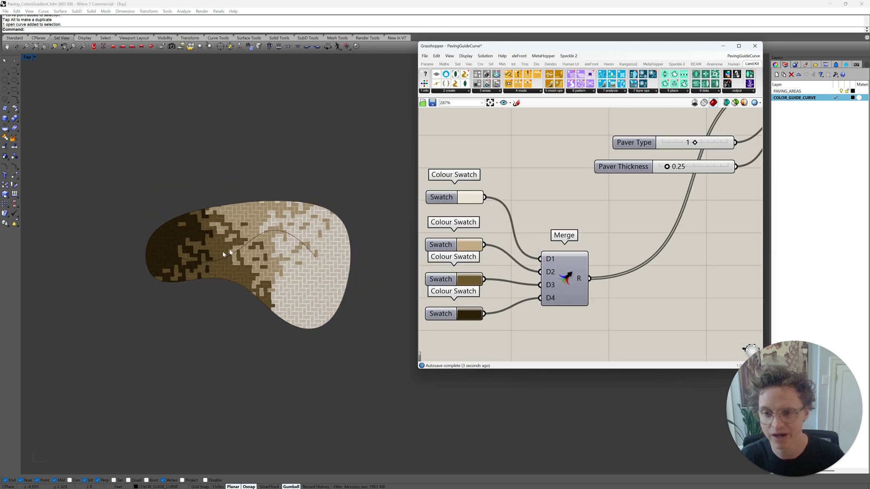
Step: Nudge the off-white and darkest brown swatches slightly down in the swatch column, and select the medium brown swatch
left_click_drag(449, 196, 449, 200)
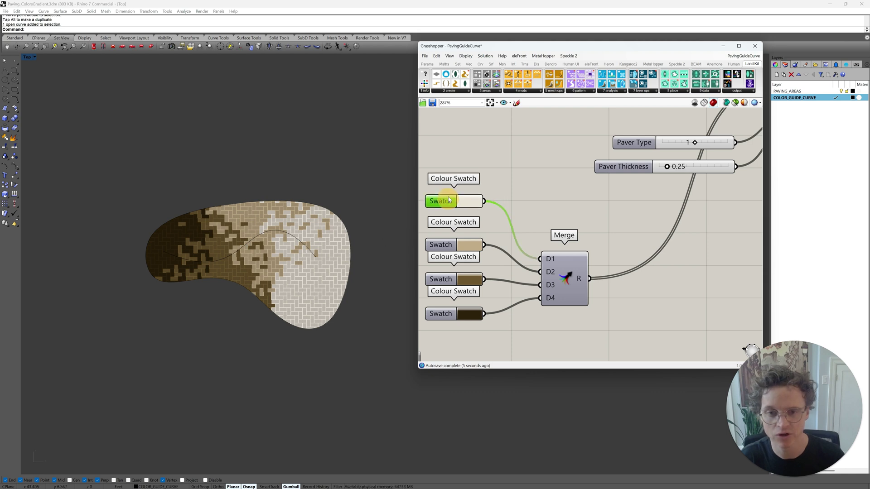
left_click_drag(446, 313, 446, 319)
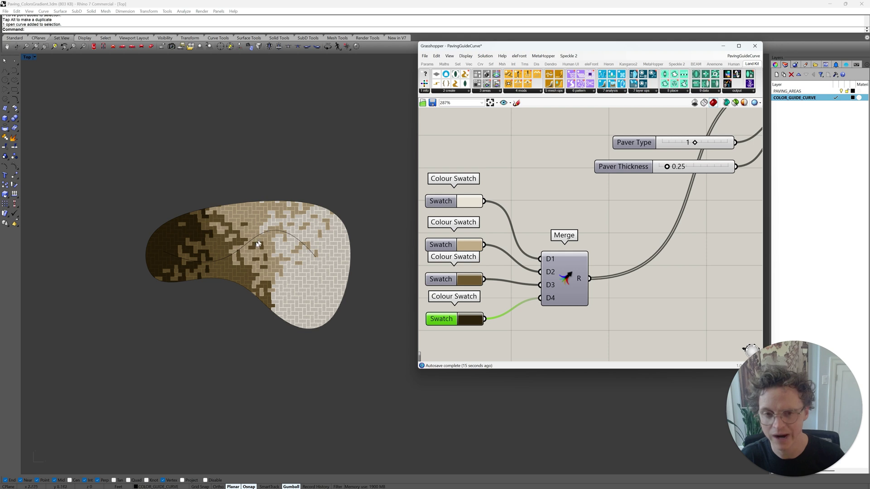
left_click(450, 249)
left_click(449, 279)
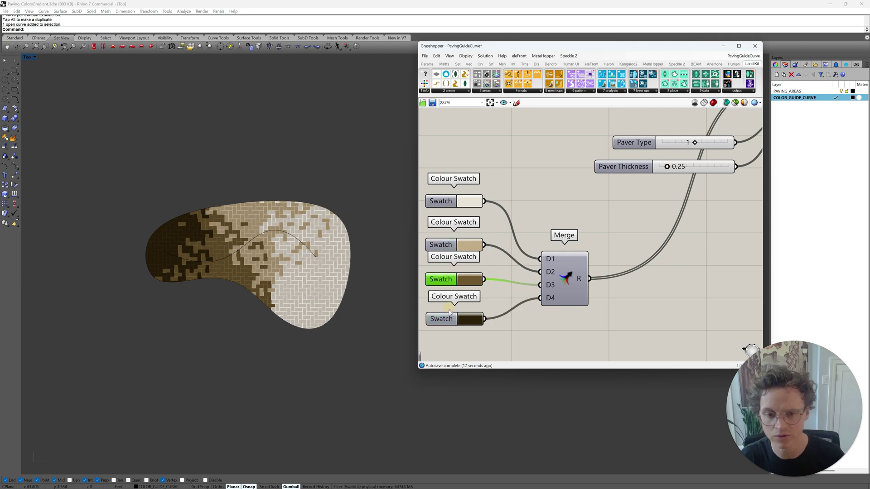